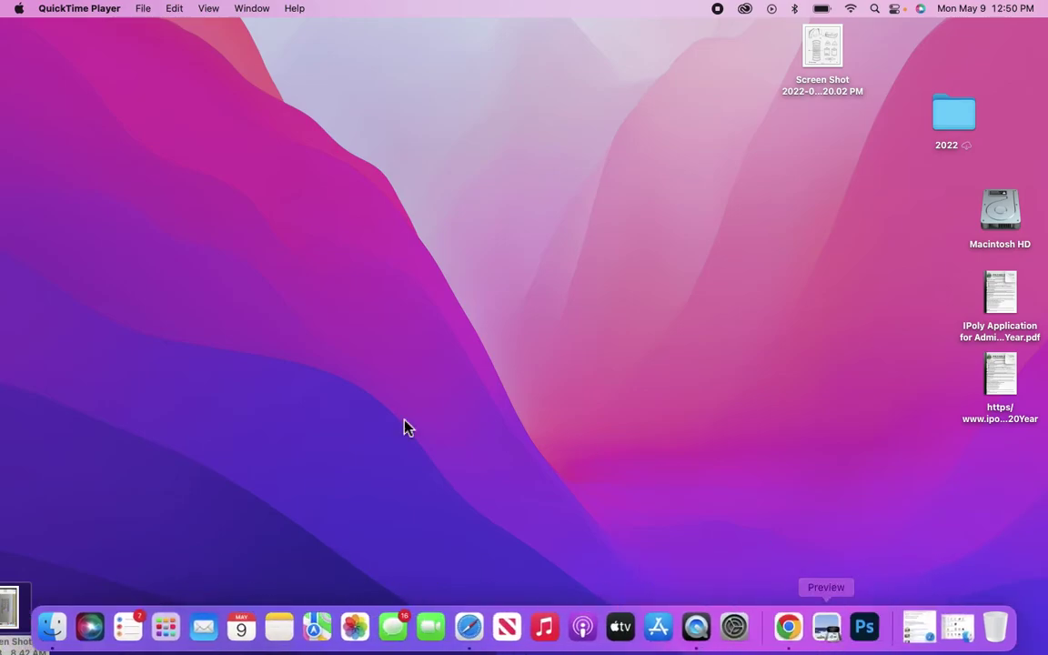
Launch Adobe Photoshop 2022 from its folder in Finder's Applications list
{"action": "left_click", "coordinate": [57, 639]}
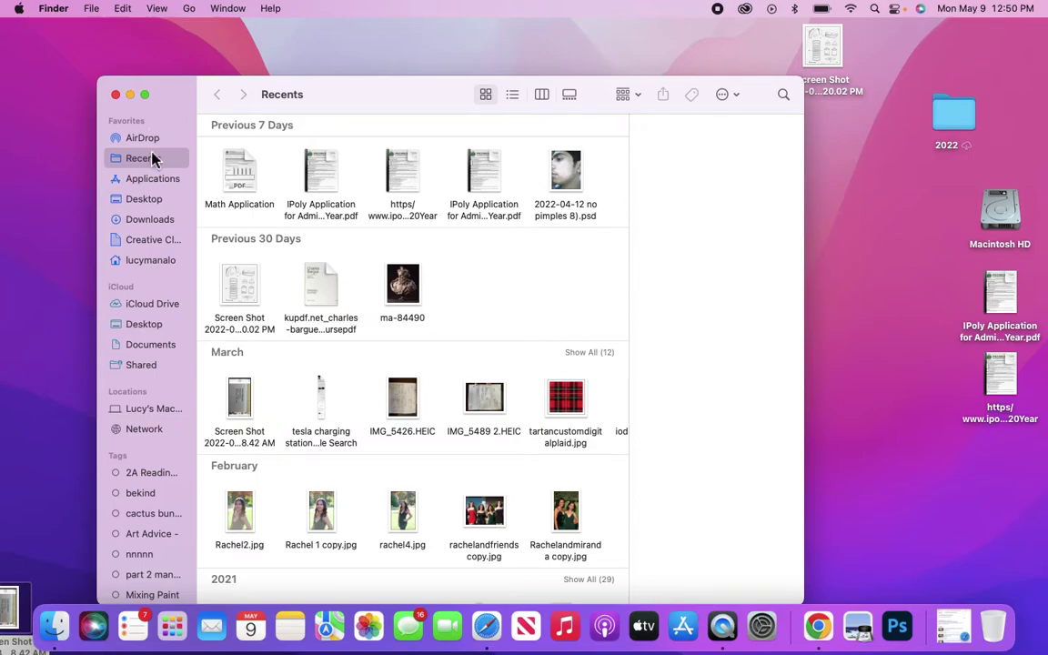
{"action": "left_click", "coordinate": [165, 184]}
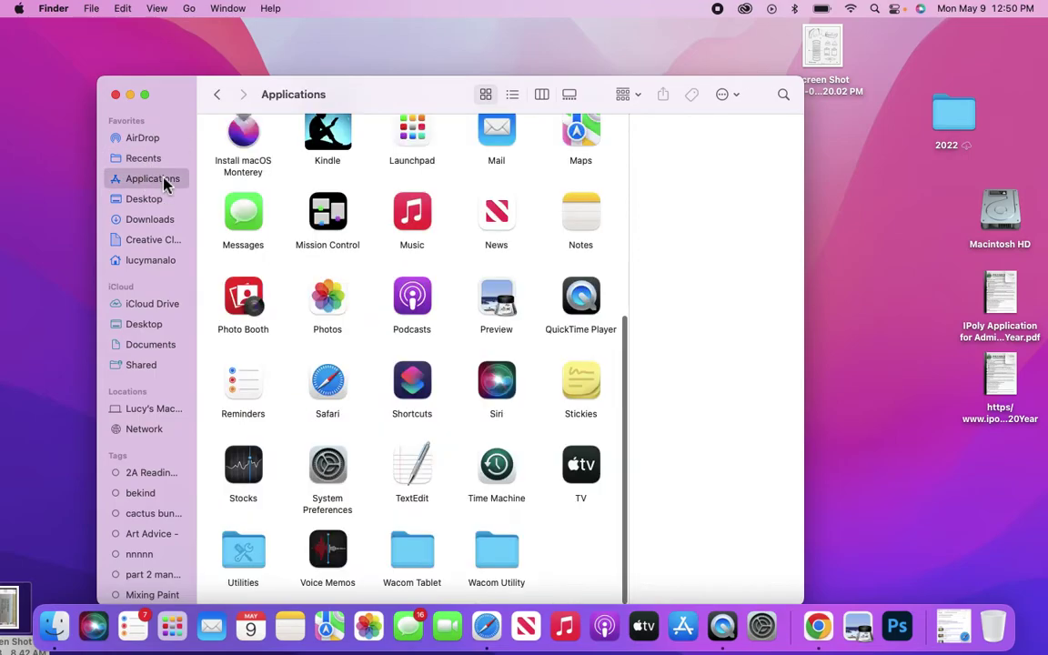
{"action": "scroll", "coordinate": [361, 153], "scroll_direction": "up", "scroll_amount": 10}
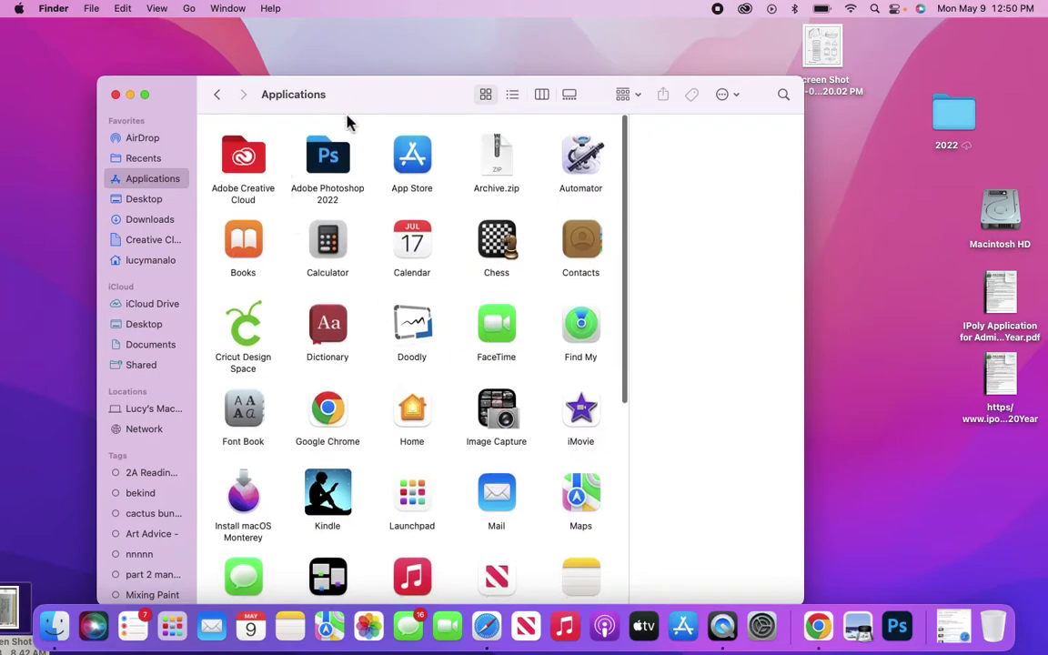
{"action": "left_click", "coordinate": [335, 160]}
{"action": "double_click", "coordinate": [336, 164]}
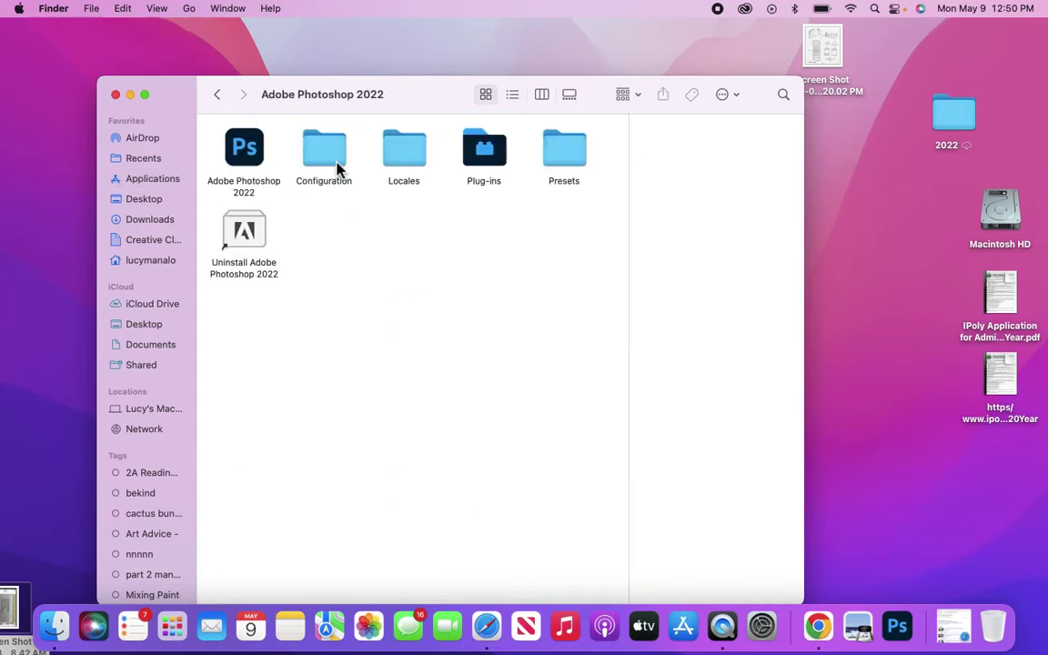
{"action": "double_click", "coordinate": [243, 153]}
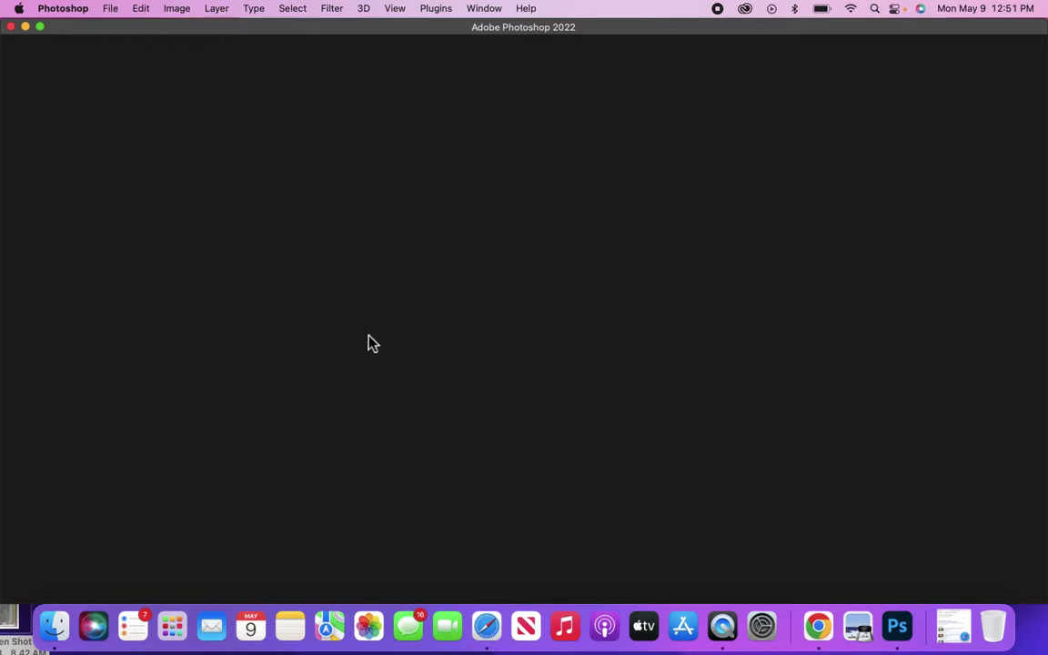
Open the File menu once Photoshop finishes launching
{"action": "left_click", "coordinate": [110, 9]}
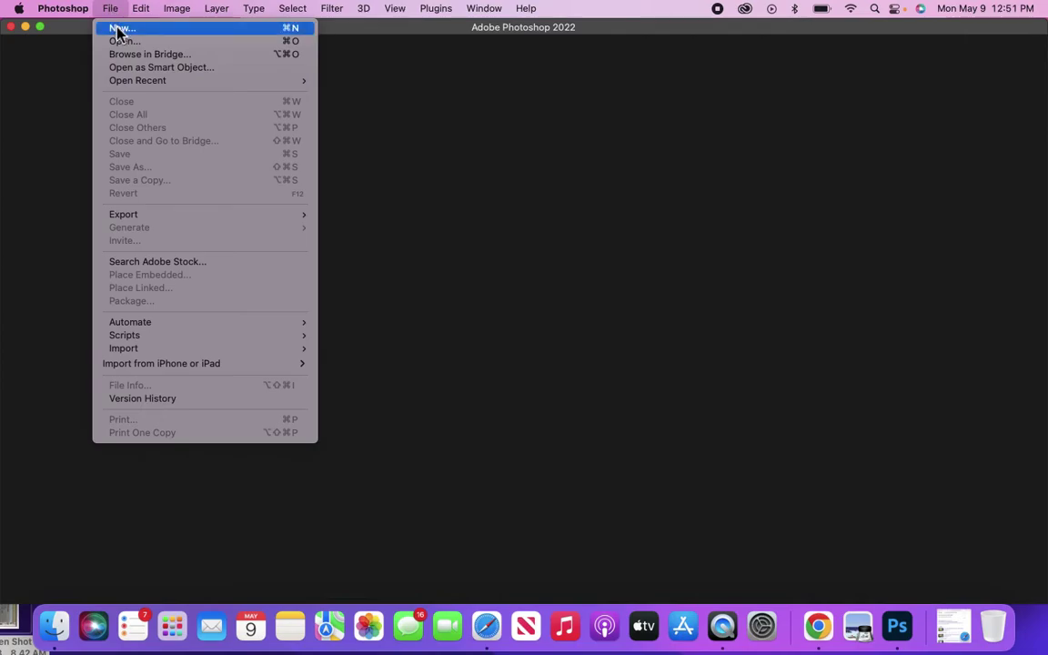
Start a new document named Test, 8.5 inches wide by 11 inches tall
{"action": "left_click", "coordinate": [119, 30]}
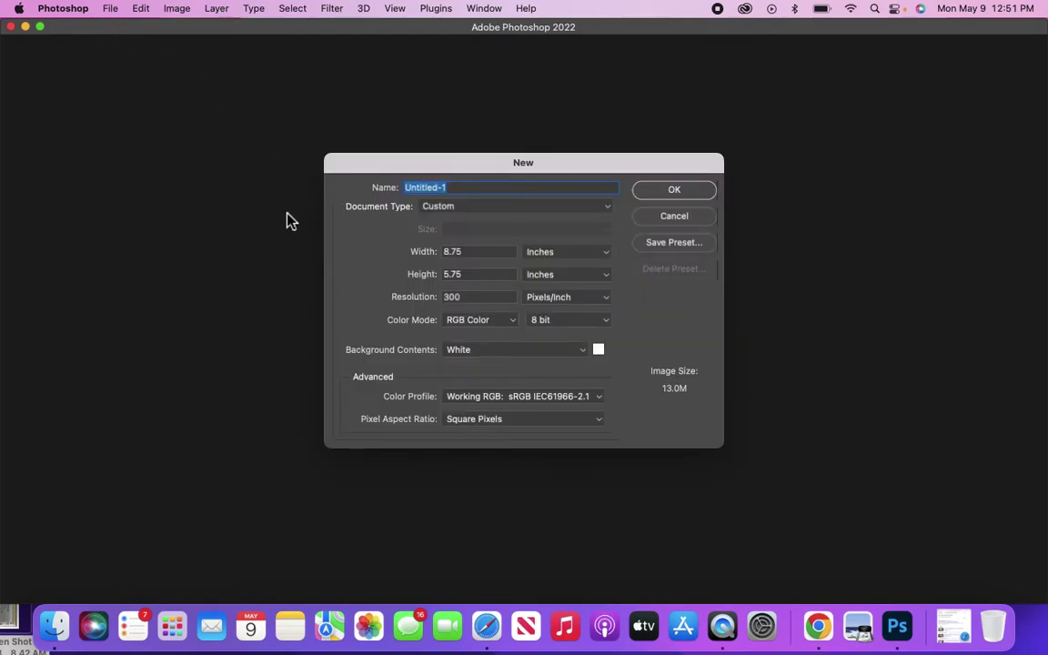
{"action": "type", "text": "Test"}
{"action": "double_click", "coordinate": [479, 252]}
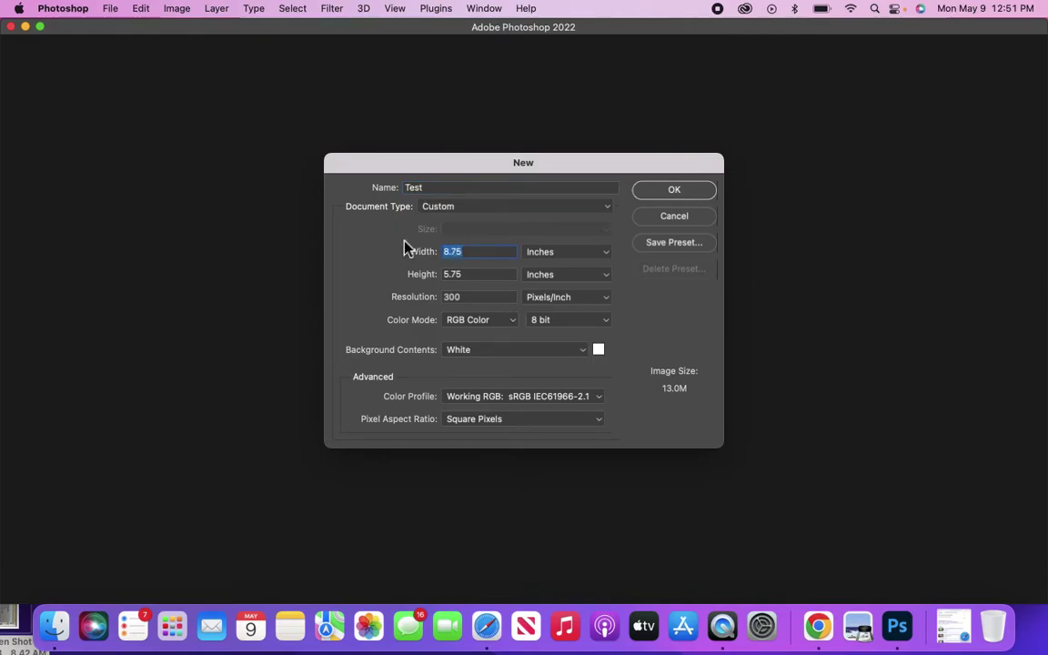
{"action": "type", "text": "8.5"}
{"action": "key", "text": "Tab"}
{"action": "type", "text": "11"}
Create the 8.5 × 11 in Test document and select the Brush tool
{"action": "left_click", "coordinate": [674, 191]}
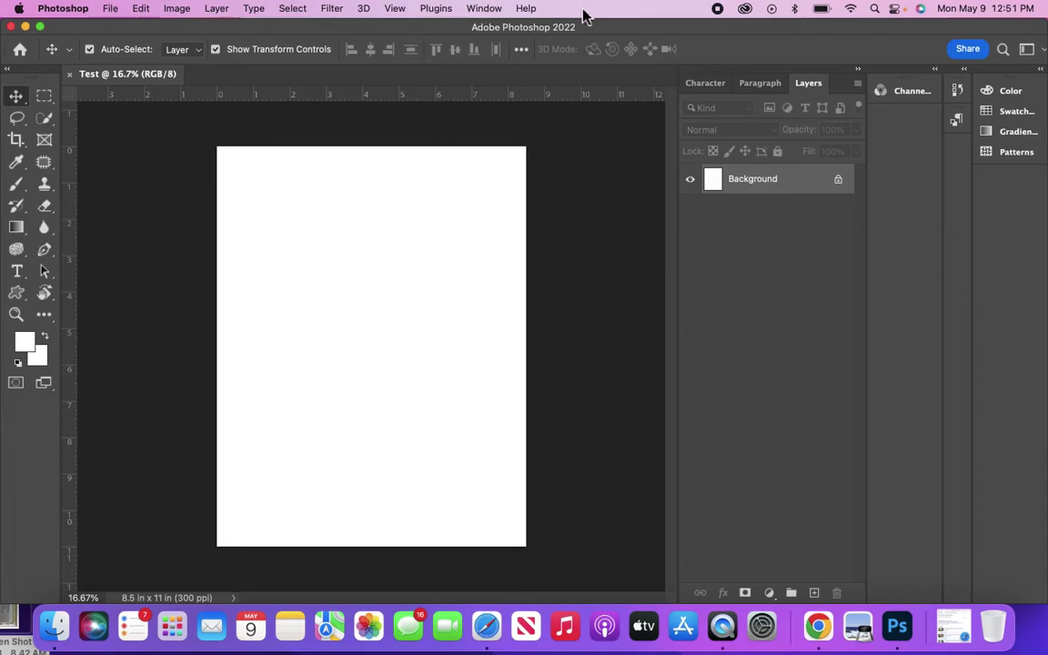
{"action": "left_click_drag", "start_coordinate": [581, 25], "coordinate": [600, 26]}
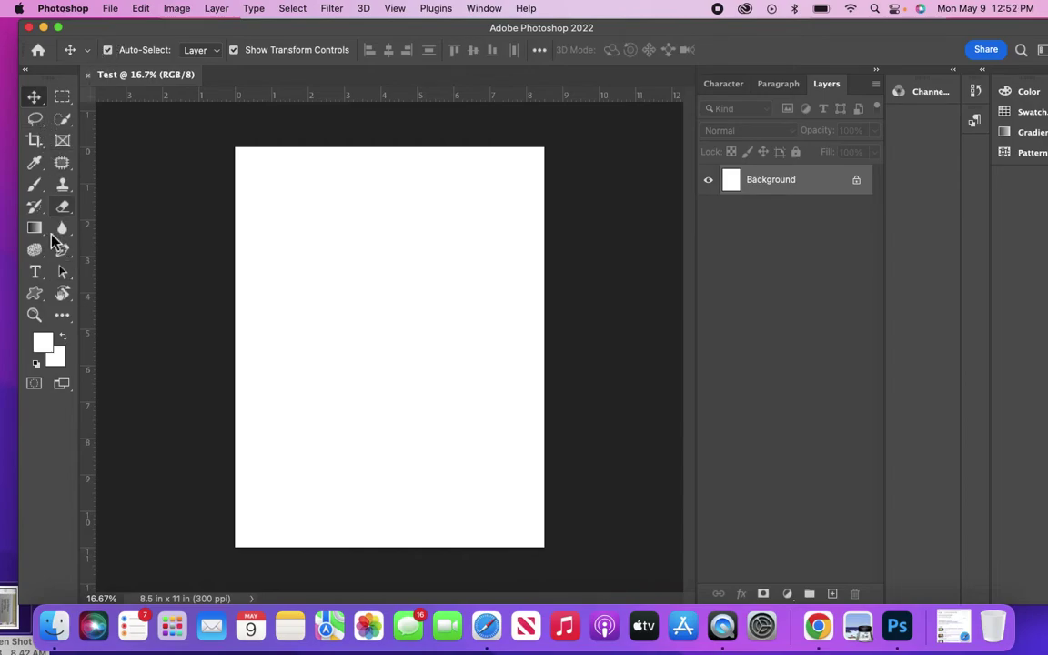
{"action": "left_click", "coordinate": [34, 188]}
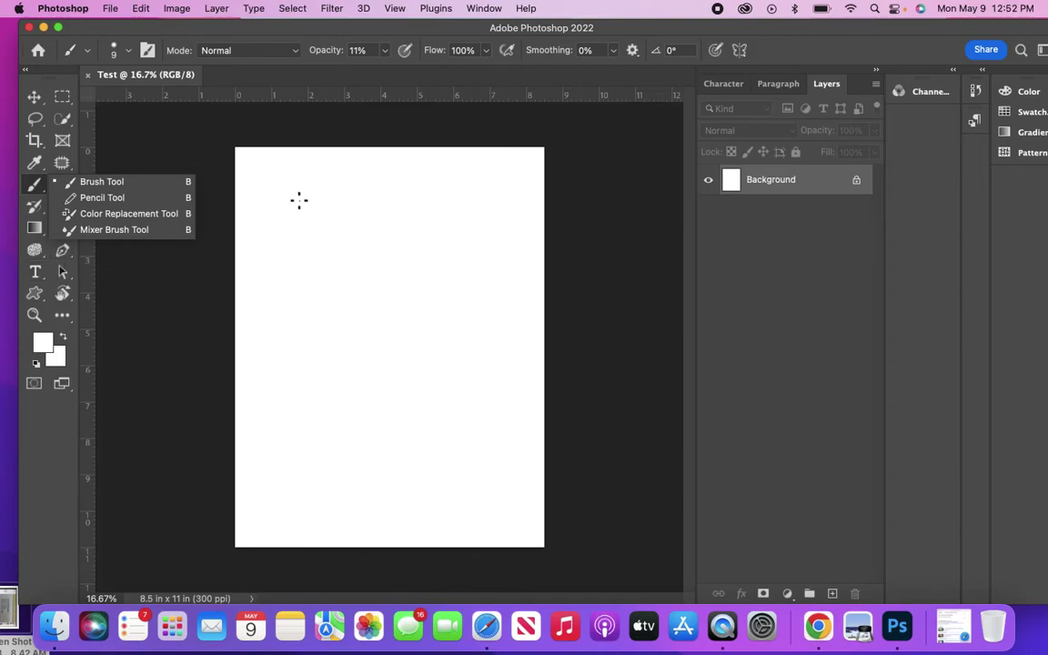
{"action": "left_click_drag", "start_coordinate": [830, 30], "coordinate": [739, 36]}
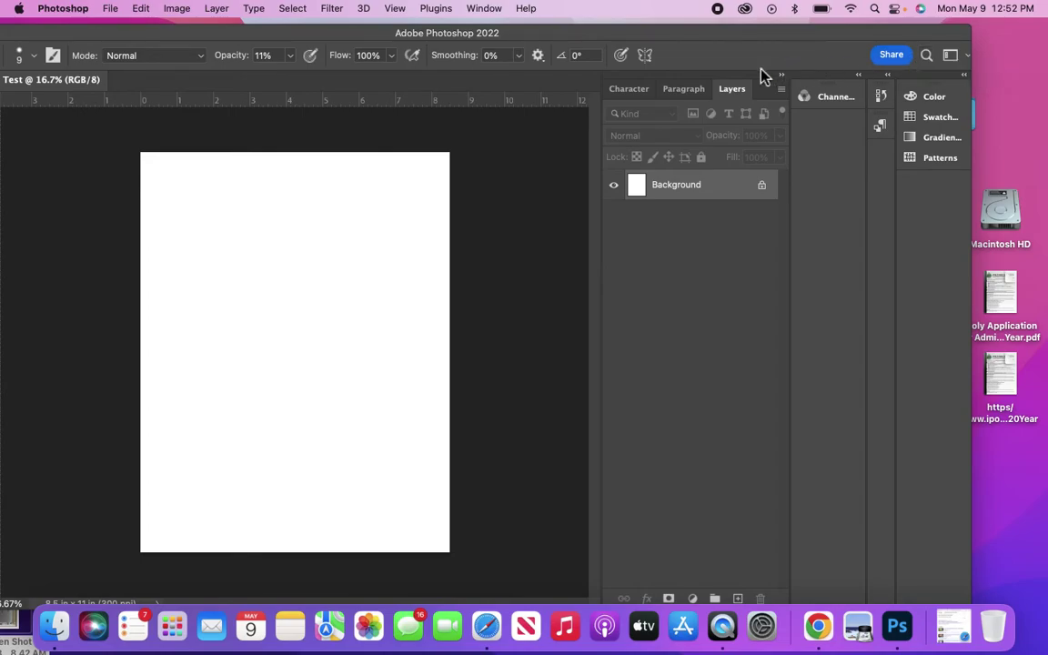
{"action": "left_click", "coordinate": [950, 54]}
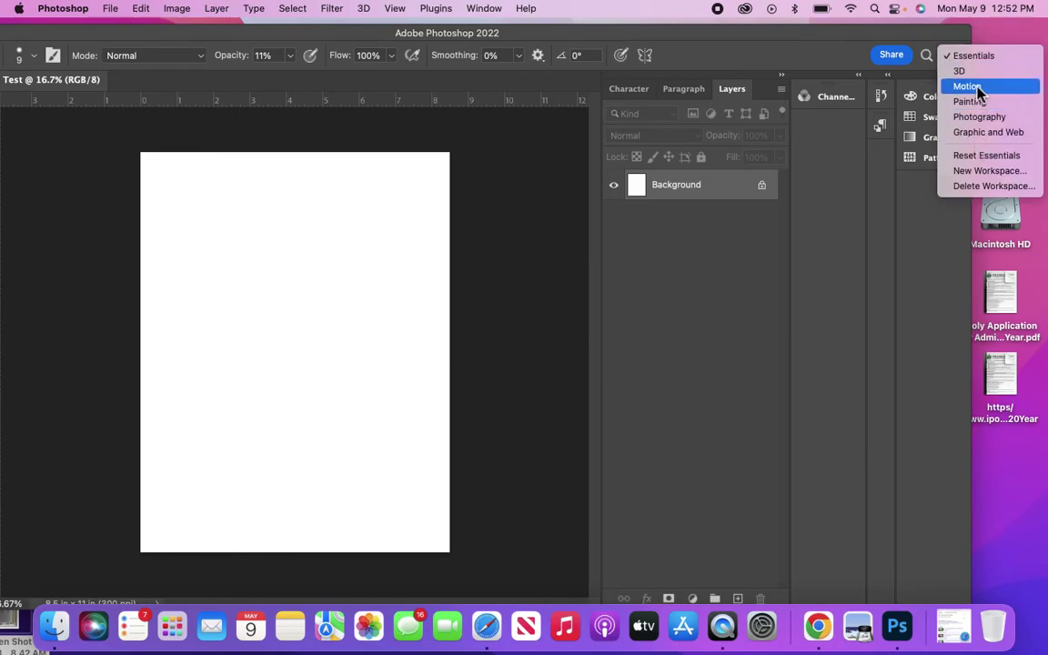
{"action": "left_click", "coordinate": [974, 72]}
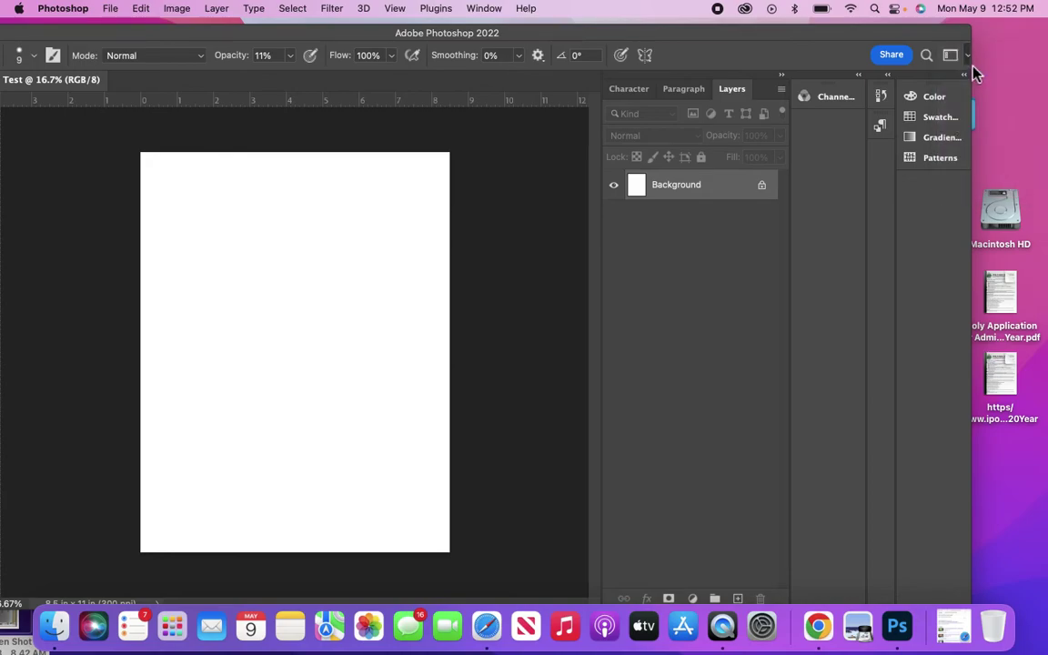
{"action": "left_click", "coordinate": [964, 56]}
{"action": "left_click", "coordinate": [967, 89]}
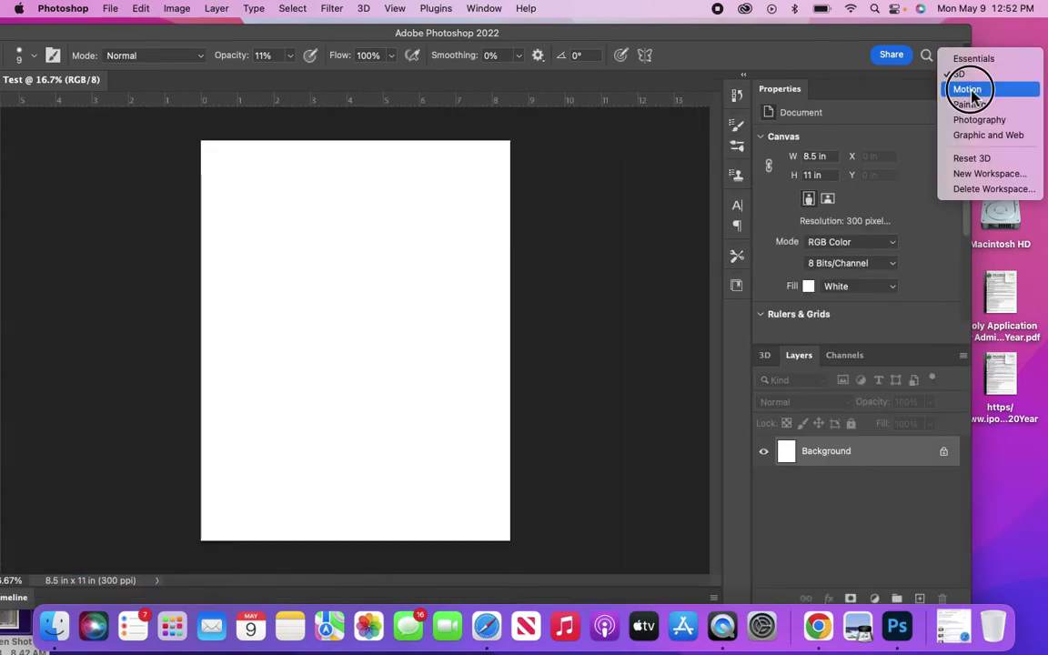
{"action": "left_click", "coordinate": [967, 58]}
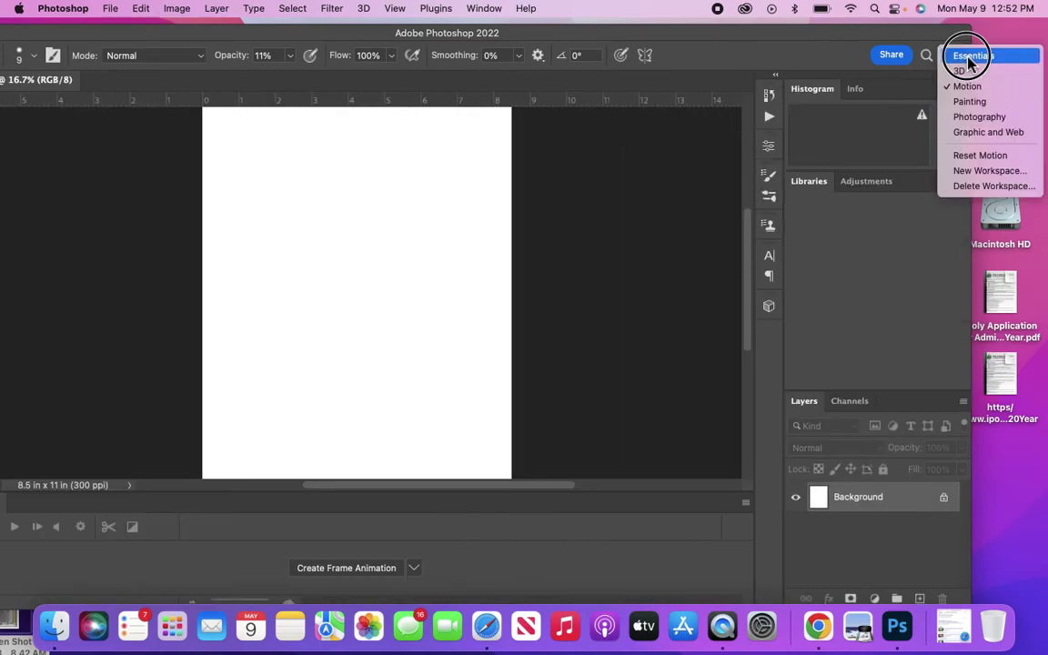
{"action": "left_click", "coordinate": [972, 102]}
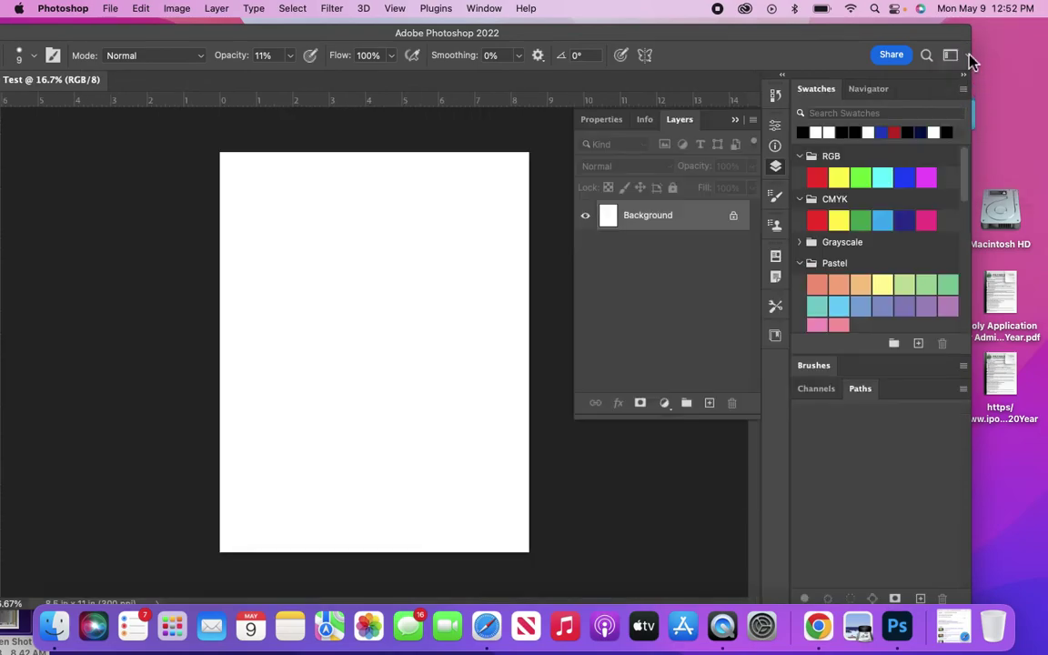
{"action": "left_click", "coordinate": [966, 56]}
{"action": "left_click", "coordinate": [971, 114]}
{"action": "left_click", "coordinate": [968, 58]}
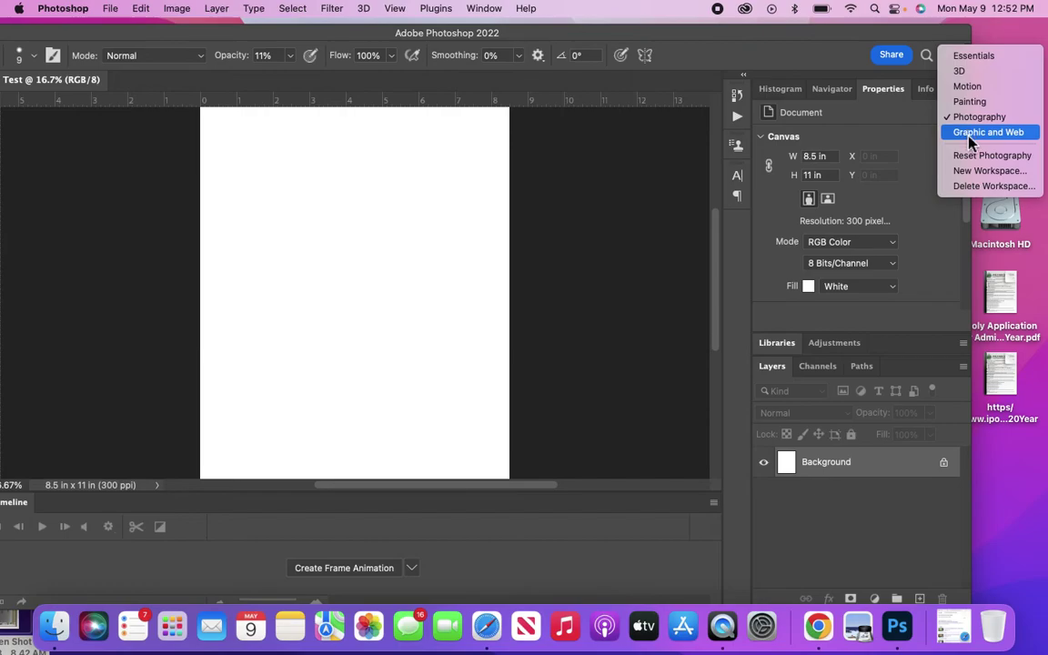
{"action": "left_click", "coordinate": [969, 133]}
{"action": "left_click", "coordinate": [967, 58]}
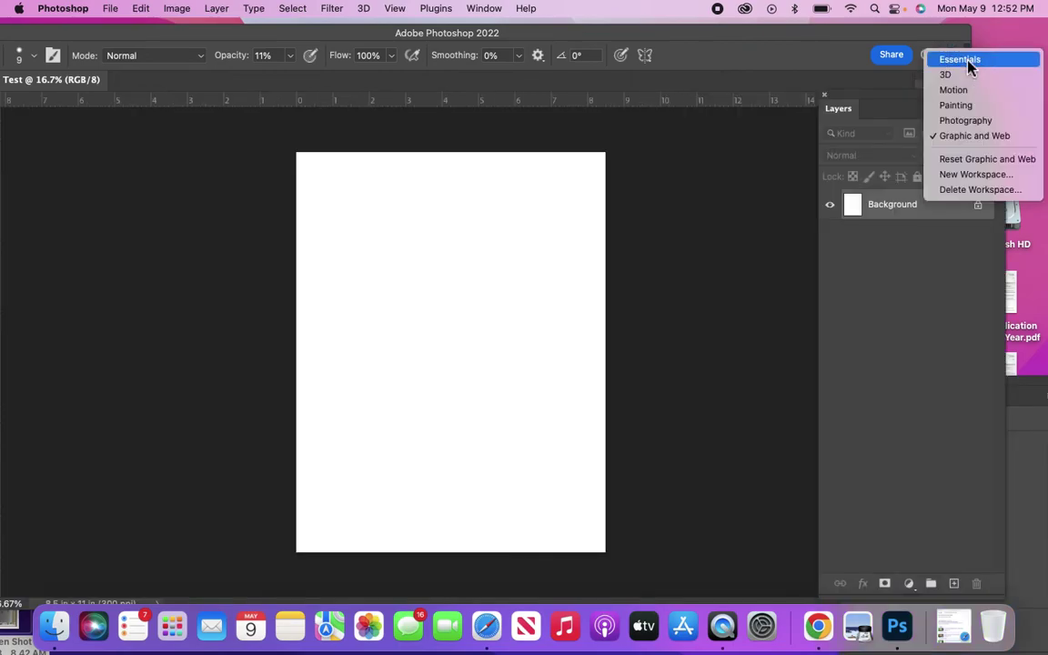
{"action": "left_click", "coordinate": [968, 62]}
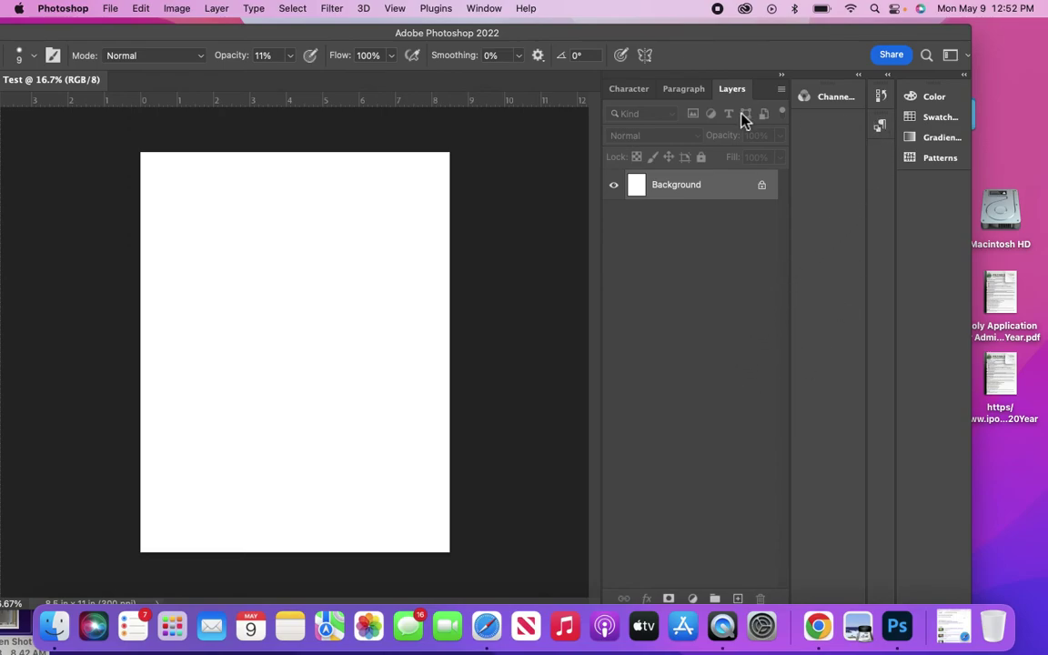
Collapse the panel group and reopen the Layers panel from the Window menu
{"action": "left_click", "coordinate": [784, 77]}
{"action": "left_click", "coordinate": [859, 76]}
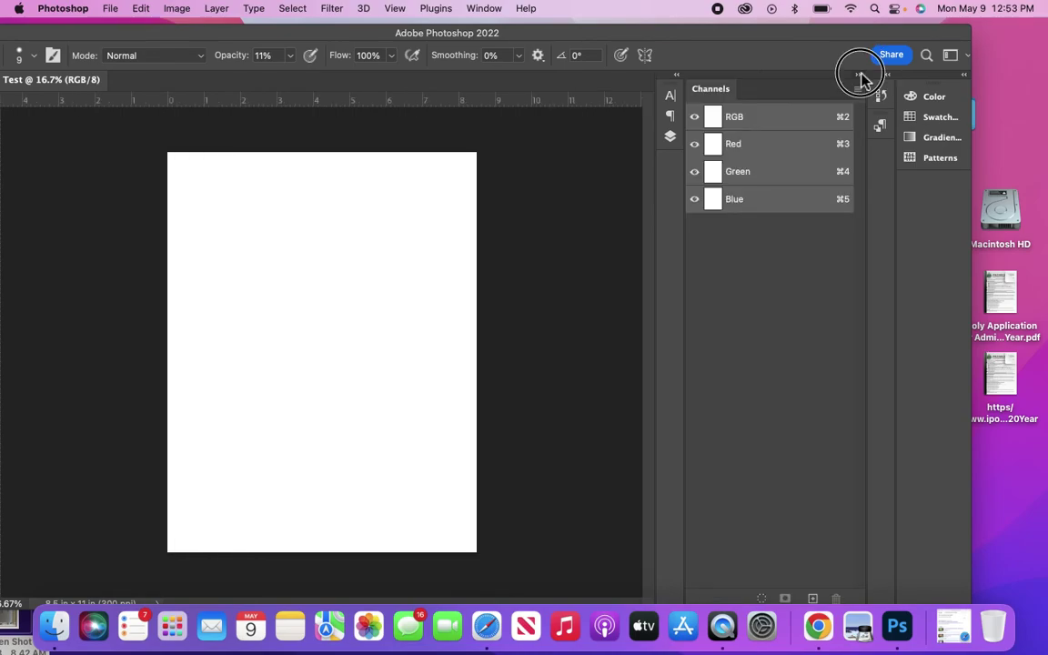
{"action": "left_click", "coordinate": [858, 75]}
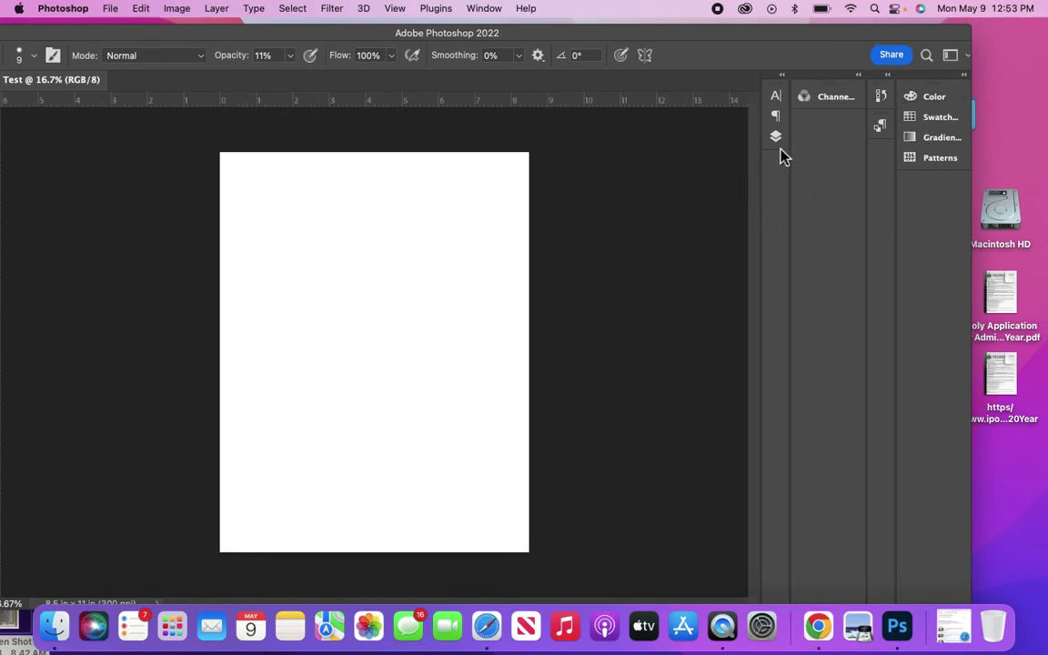
{"action": "left_click", "coordinate": [482, 10]}
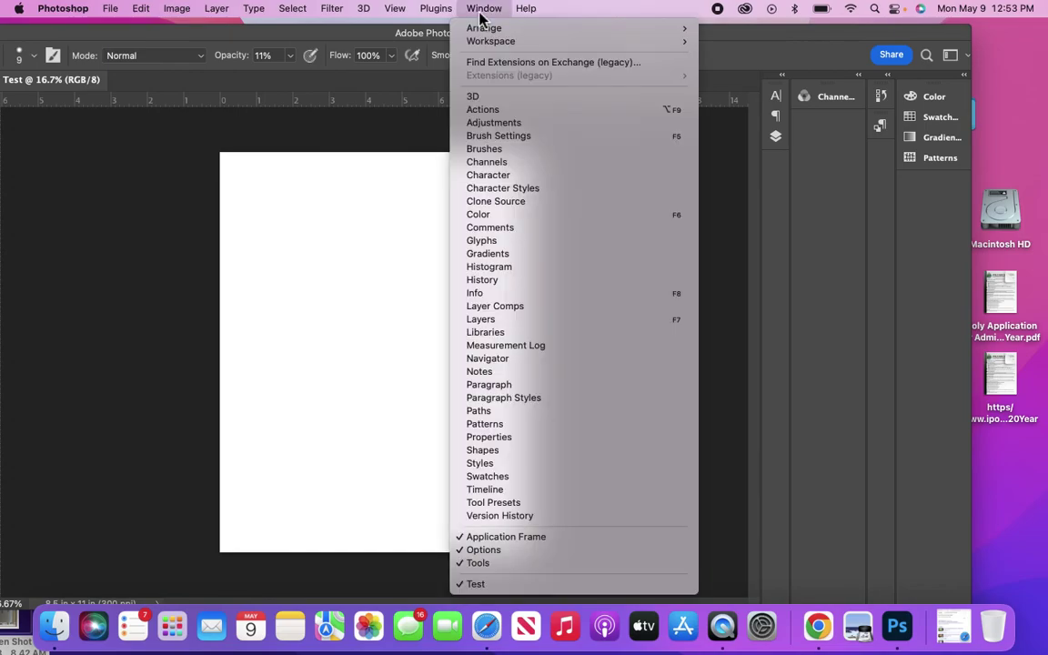
{"action": "left_click", "coordinate": [484, 320]}
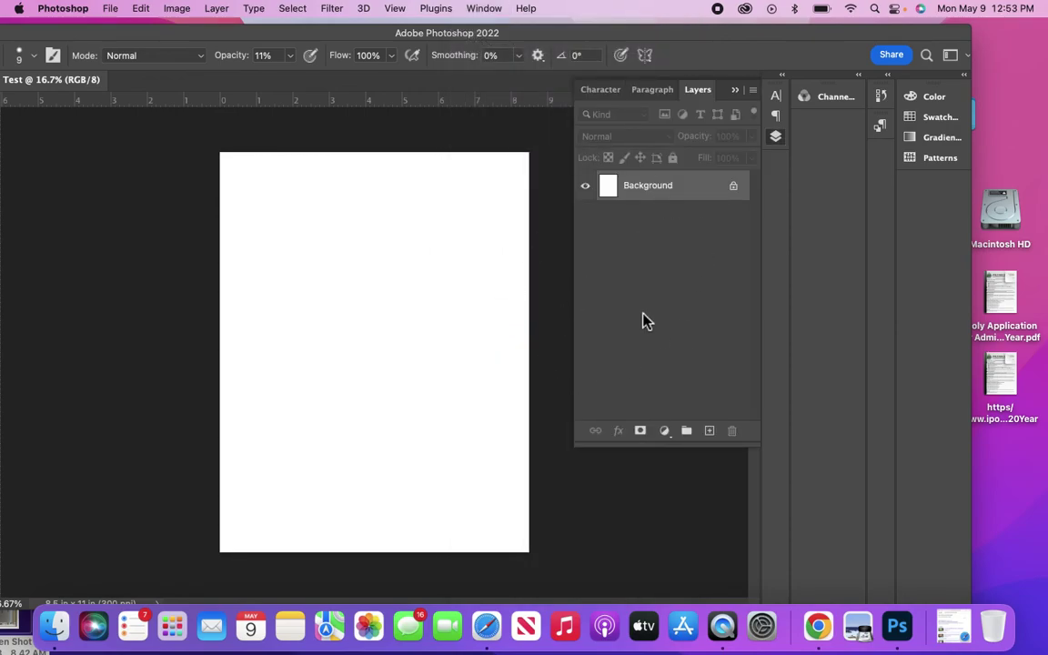
{"action": "left_click_drag", "start_coordinate": [508, 35], "coordinate": [634, 28]}
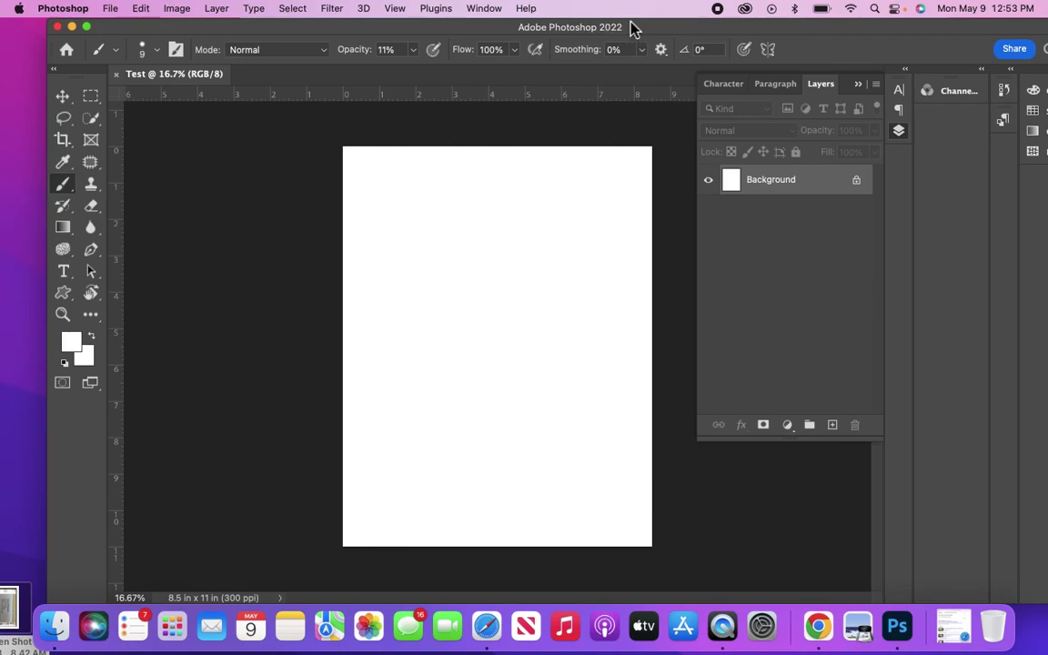